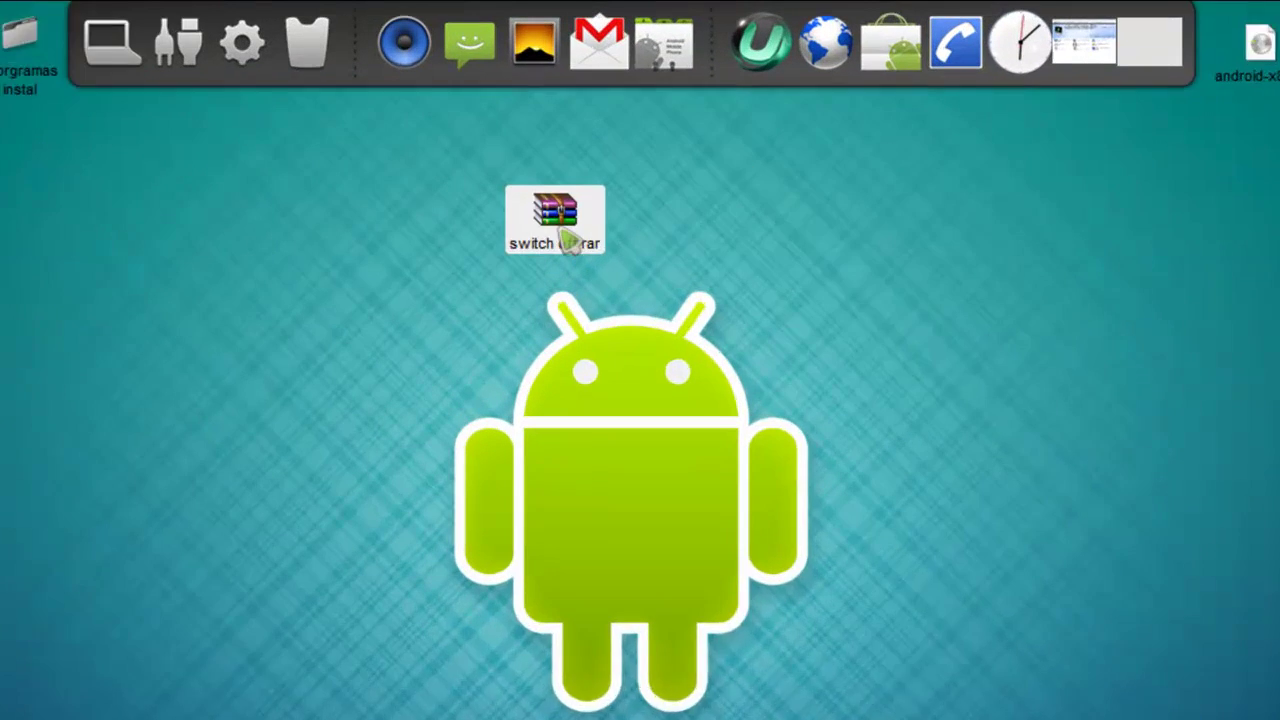
Extract switch off.rar onto the desktop, placing the archive at the right edge and swoff332.exe in the upper middle
right_click(592, 160)
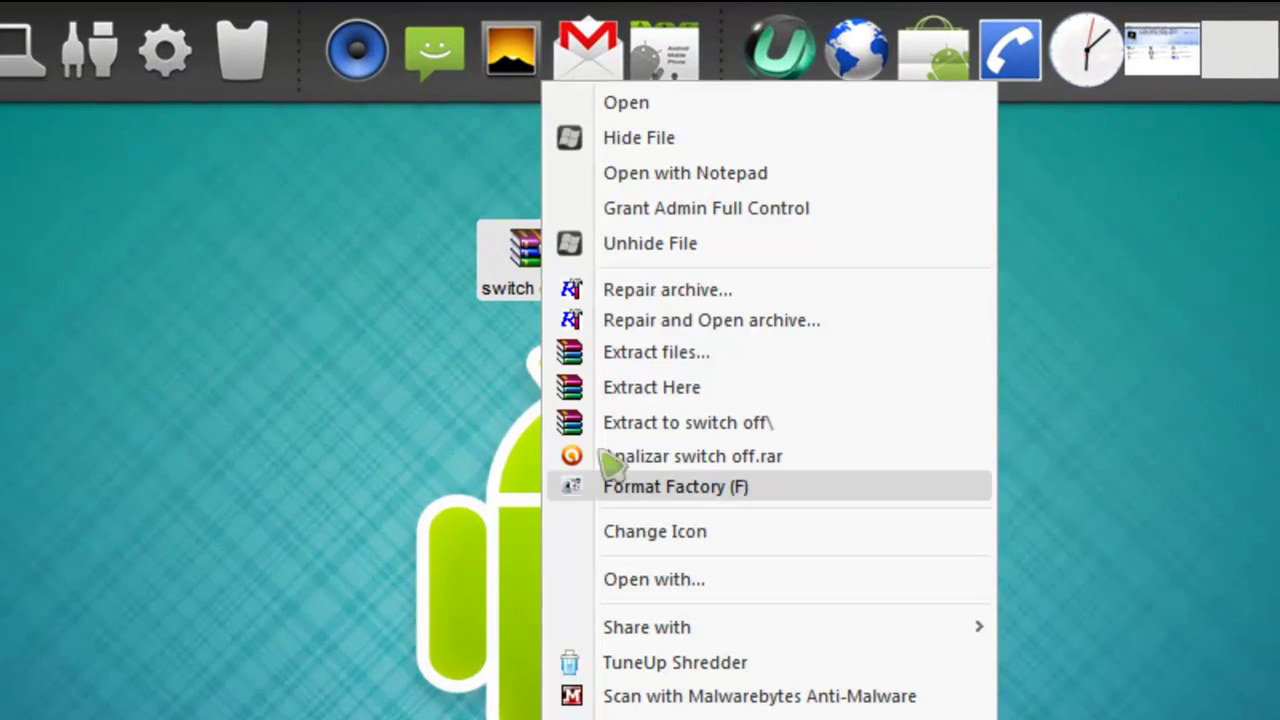
left_click(686, 390)
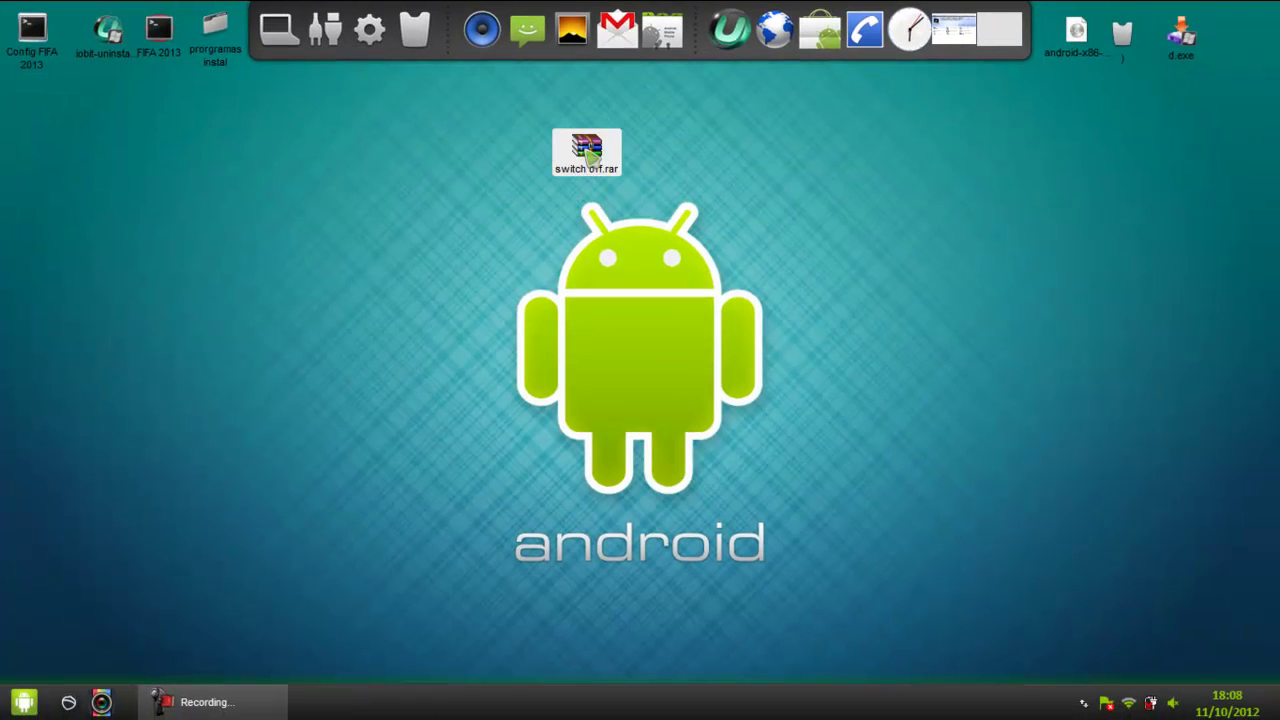
left_click_drag(590, 155, 1238, 102)
left_click_drag(20, 106, 648, 145)
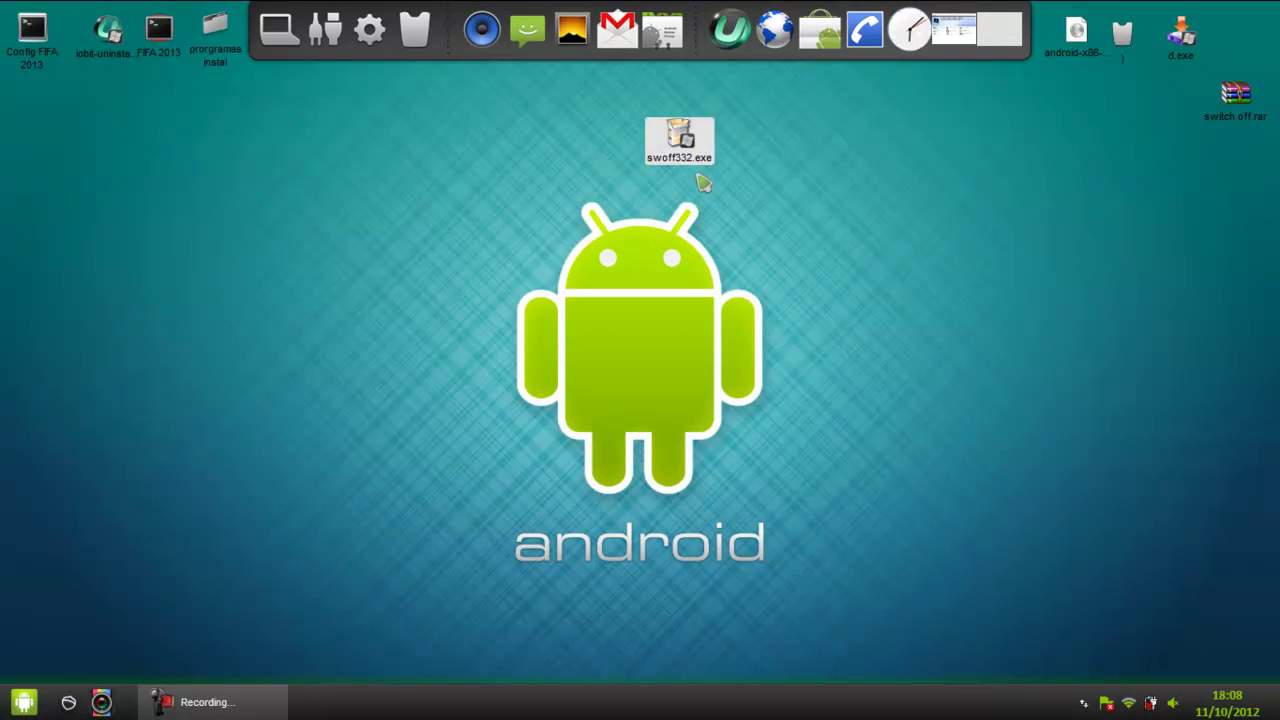
left_click(690, 543)
Install Airytec Switch Off from swoff332.exe, accepting the license and adding the Desktop Shortcut component
double_click(680, 137)
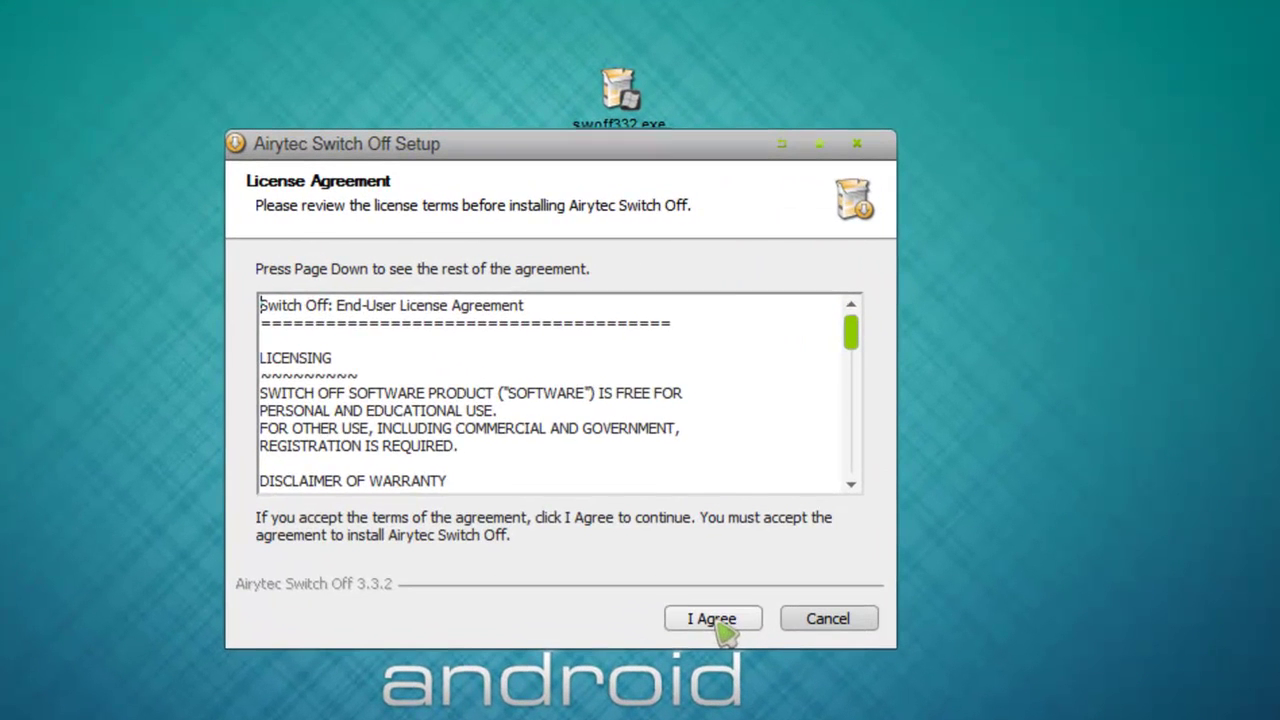
left_click(743, 500)
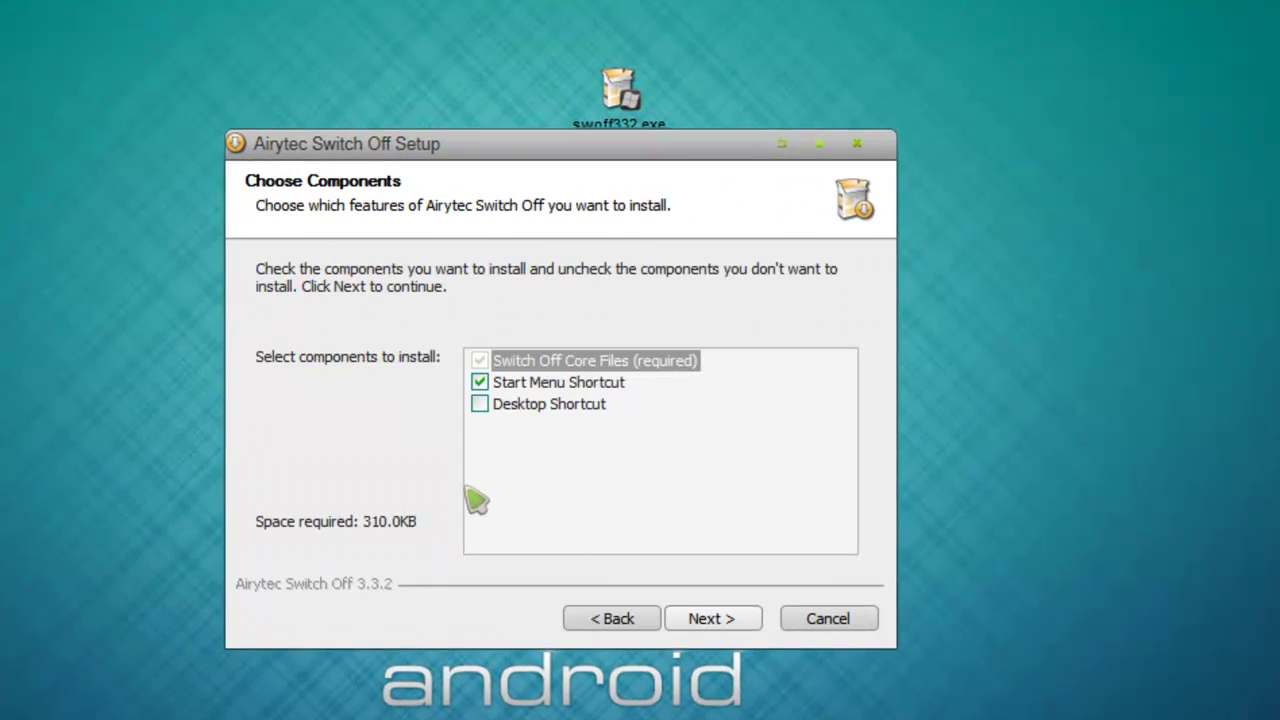
left_click(480, 404)
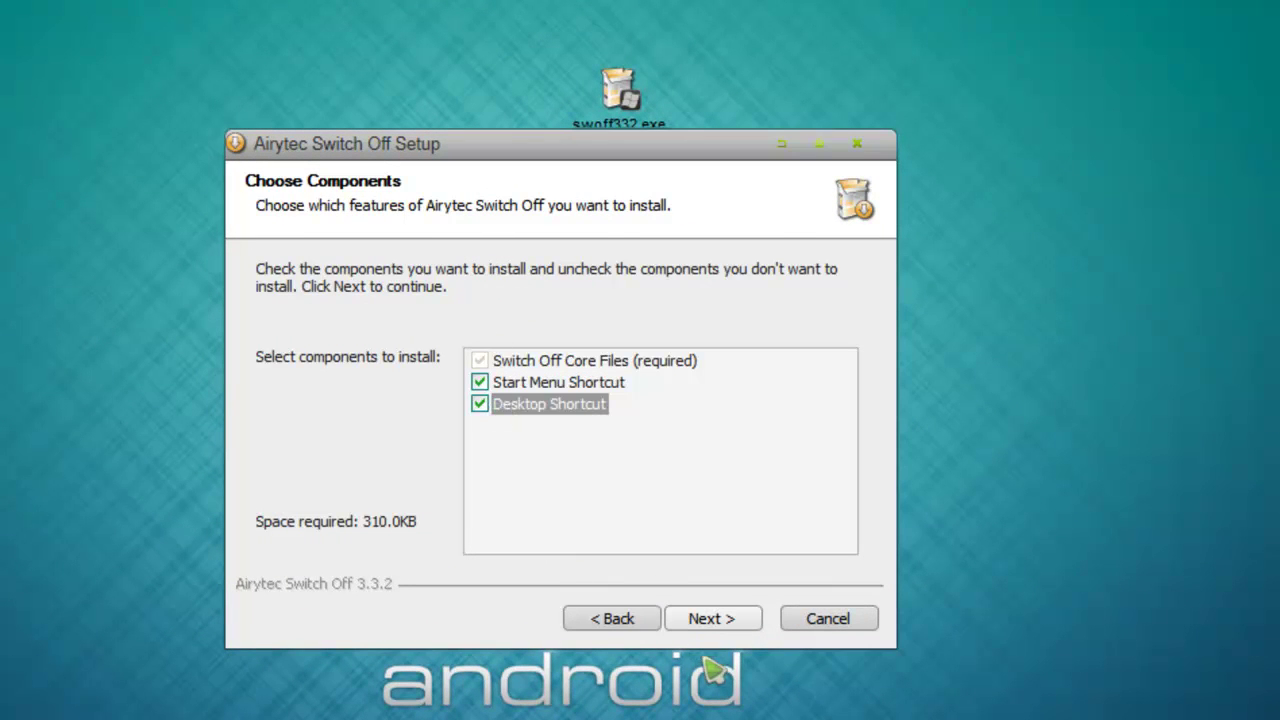
left_click(716, 619)
left_click(718, 618)
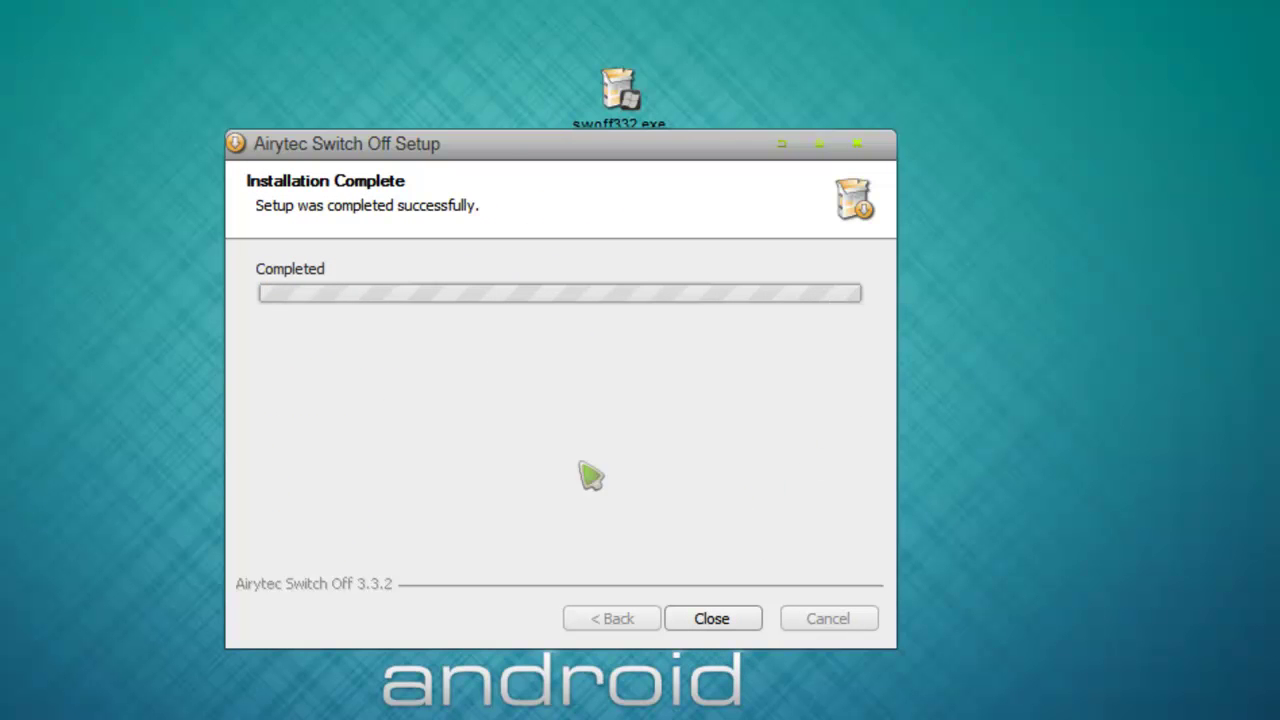
left_click(711, 626)
Tidy the desktop by placing swoff332.exe below the archive and the Airytec Switch Off shortcut in the open area above the wallpaper robot
left_click_drag(649, 112, 1279, 143)
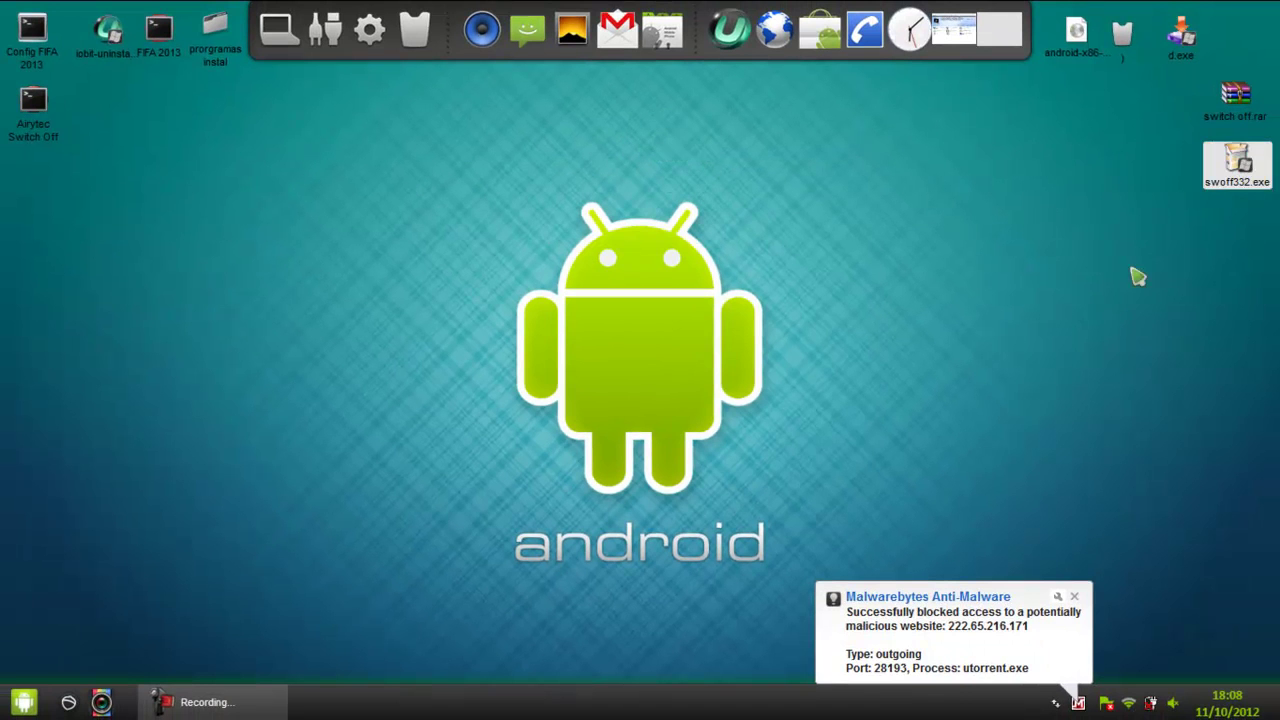
left_click(1088, 600)
left_click_drag(30, 143, 468, 166)
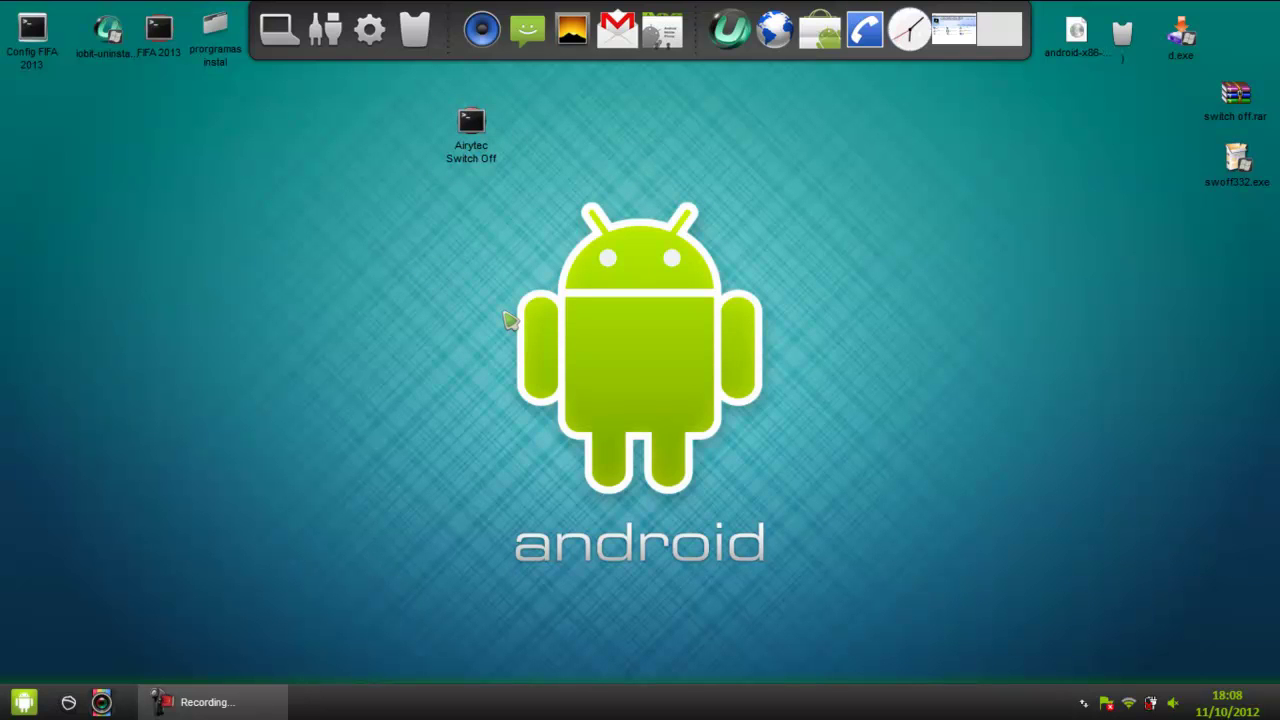
Launch Airytec Switch Off and open its task settings from the notification area
double_click(487, 146)
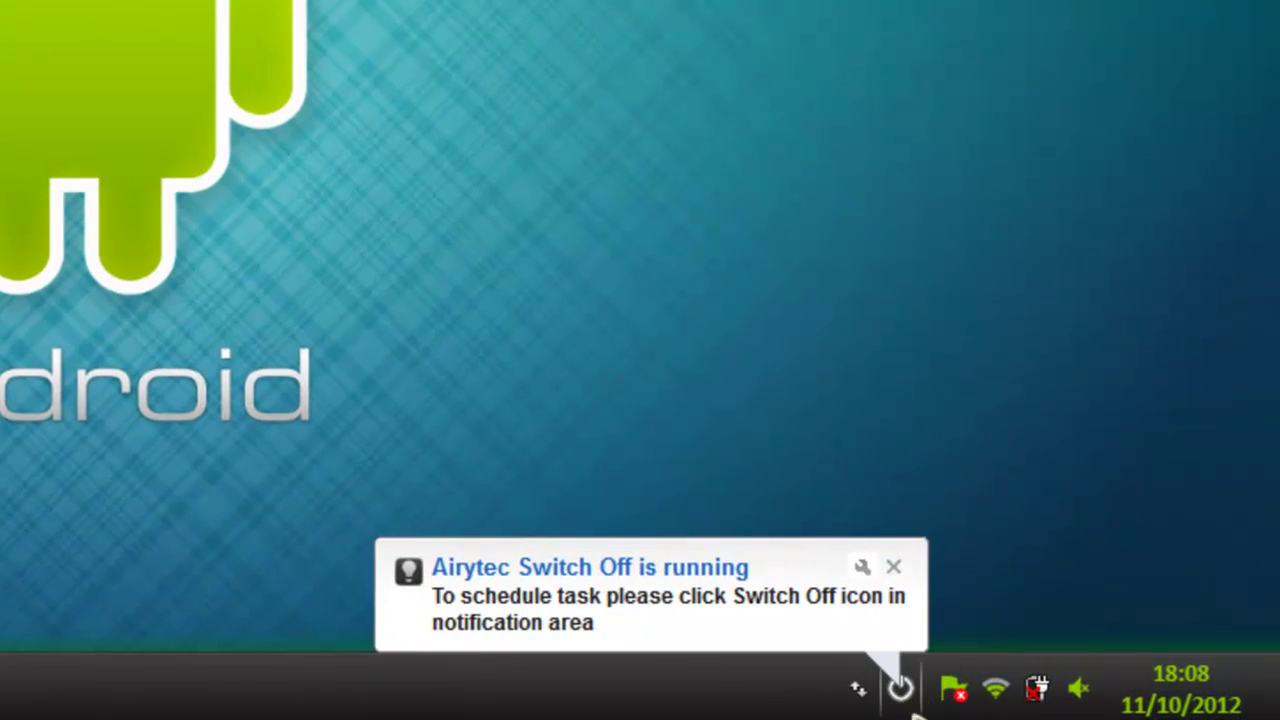
left_click(893, 567)
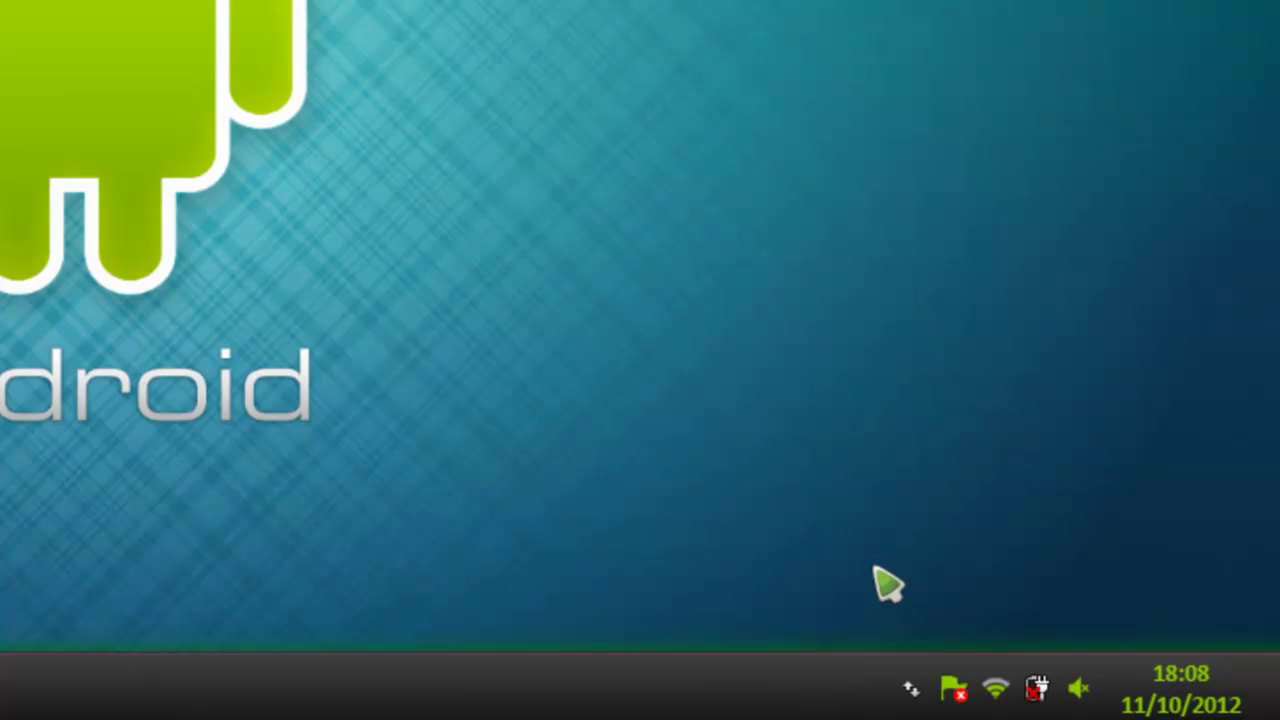
left_click(909, 689)
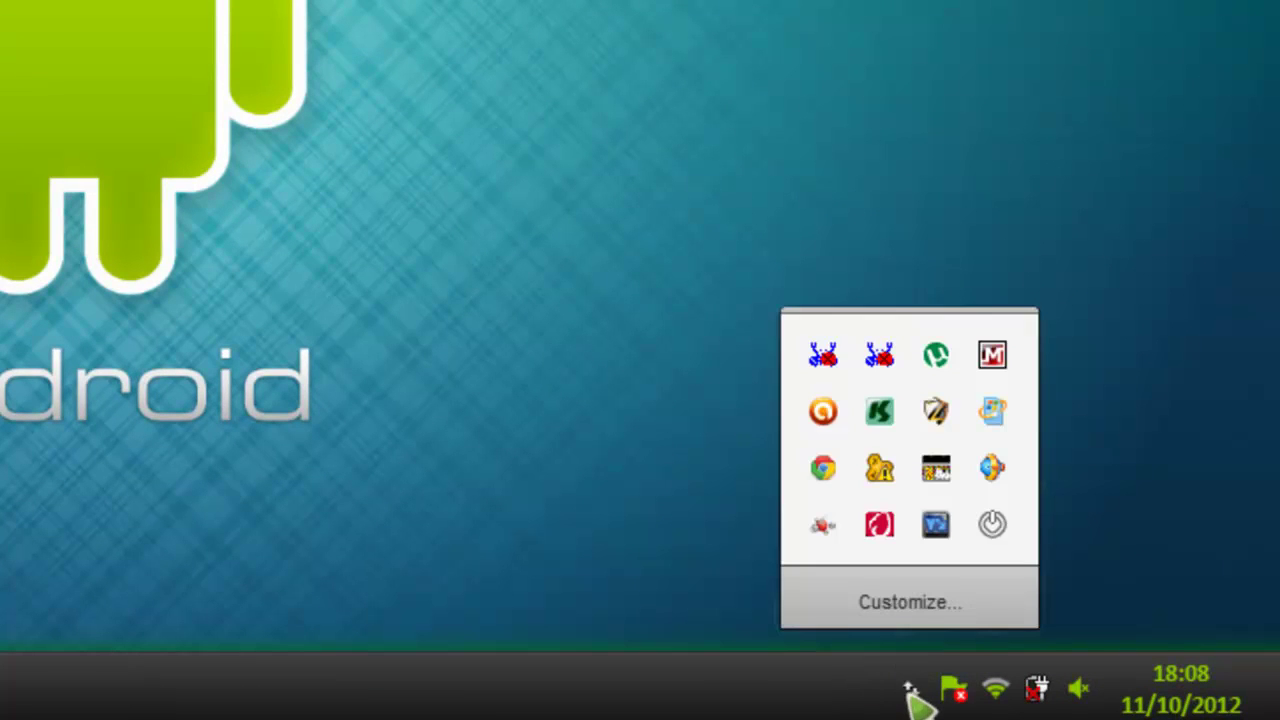
left_click(993, 527)
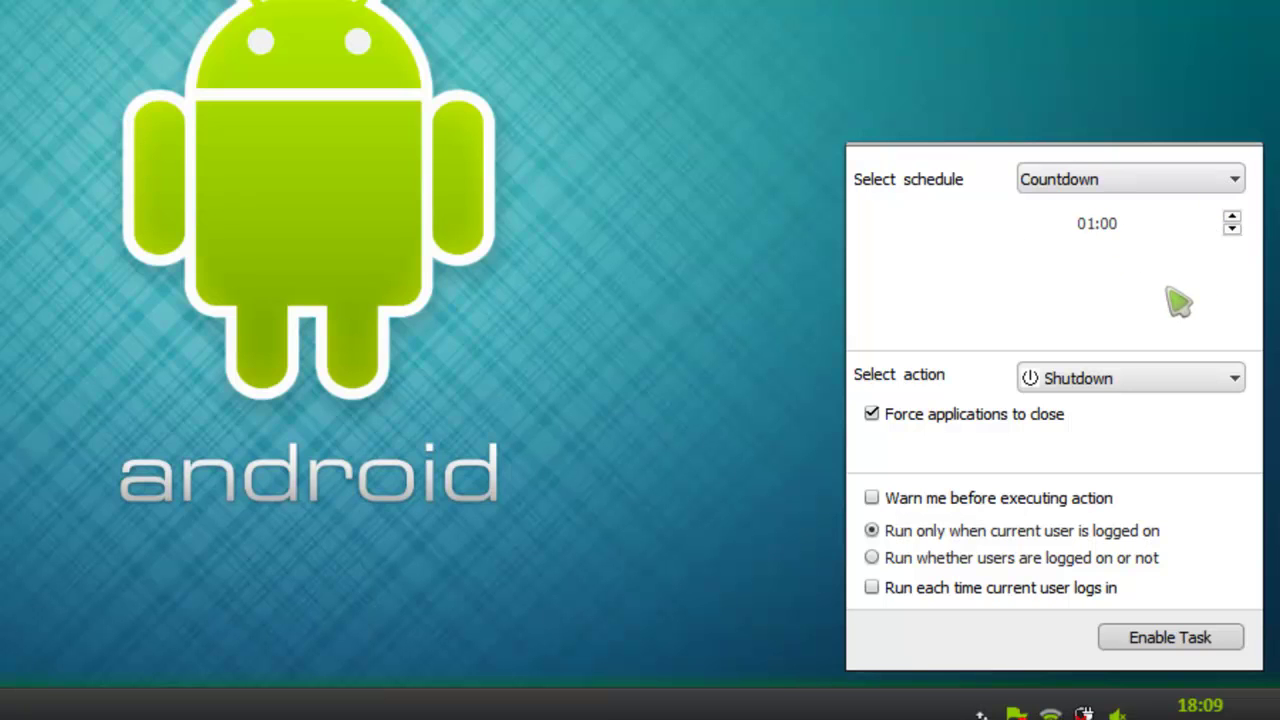
Choose the Countdown schedule and set its time to 00:30
left_click(1238, 185)
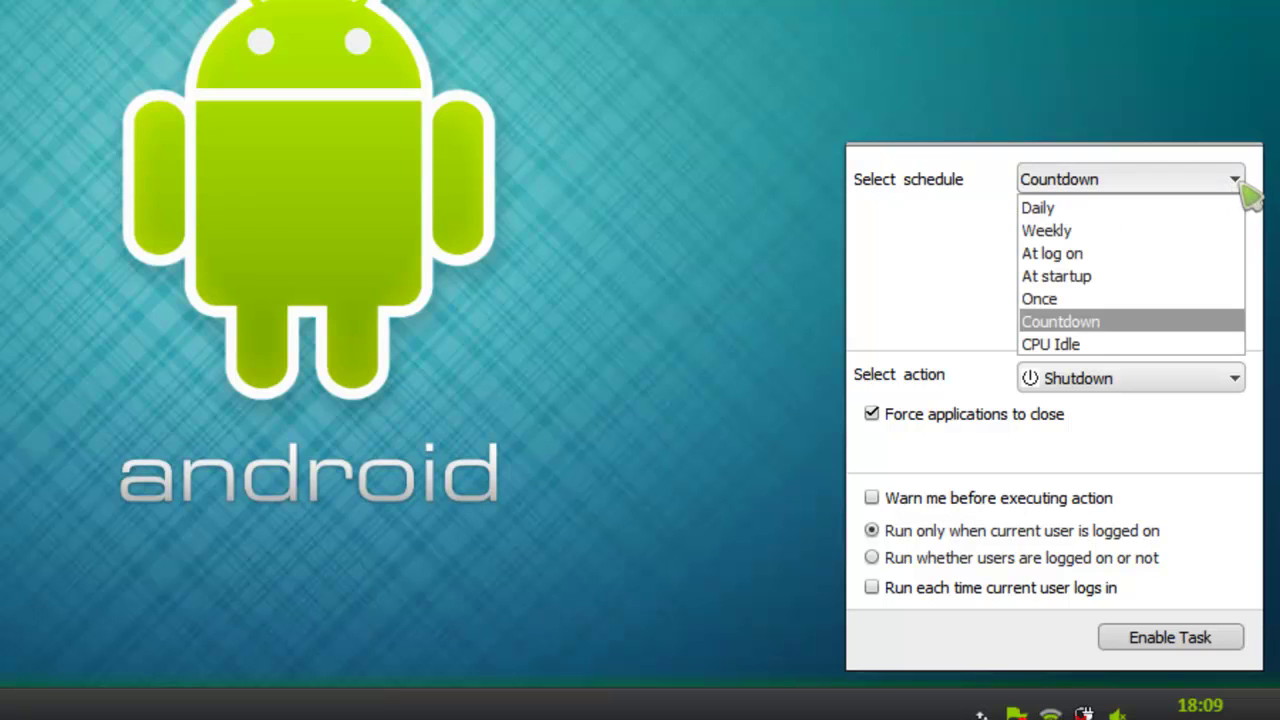
left_click(1090, 321)
left_click(1087, 224)
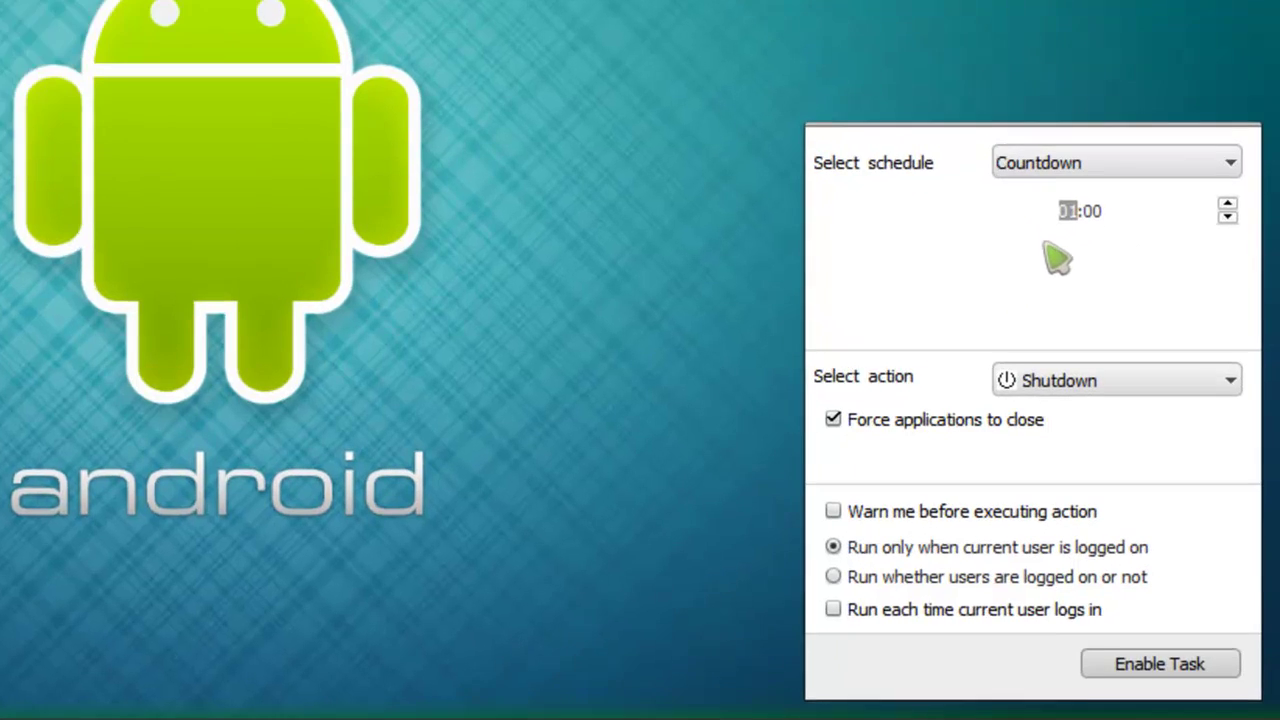
key("Down")
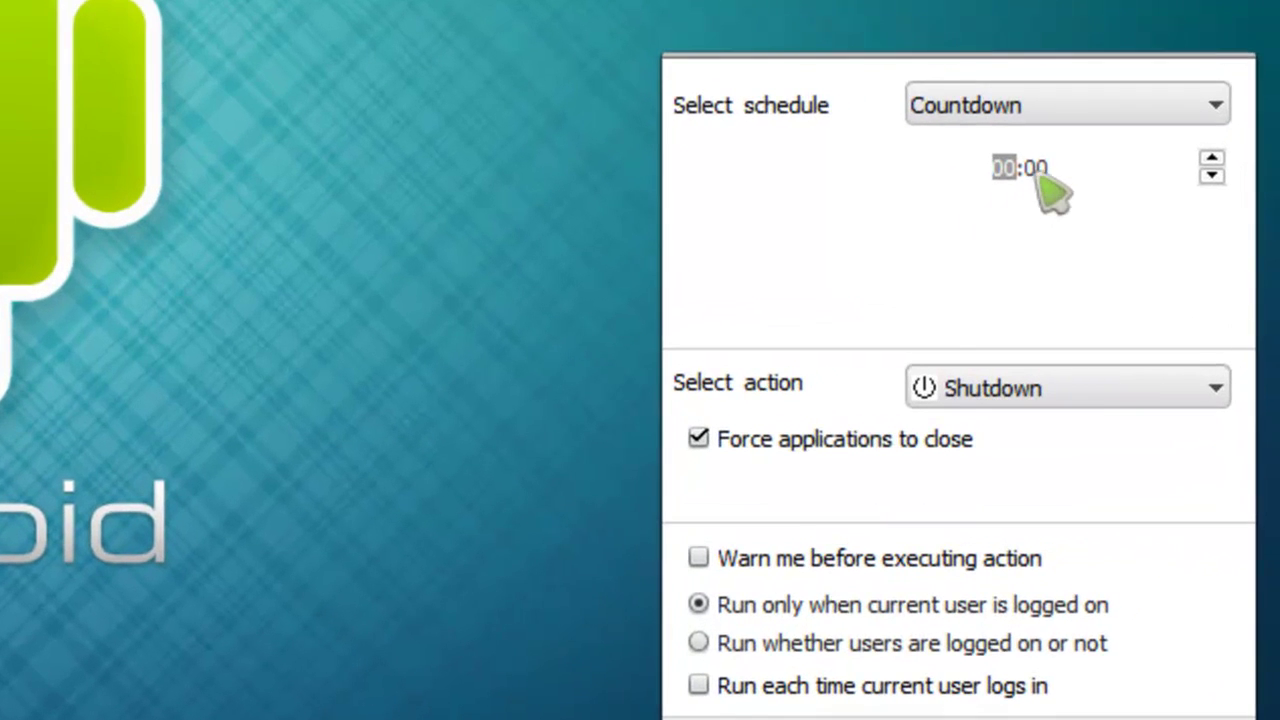
left_click(1038, 170)
type("3")
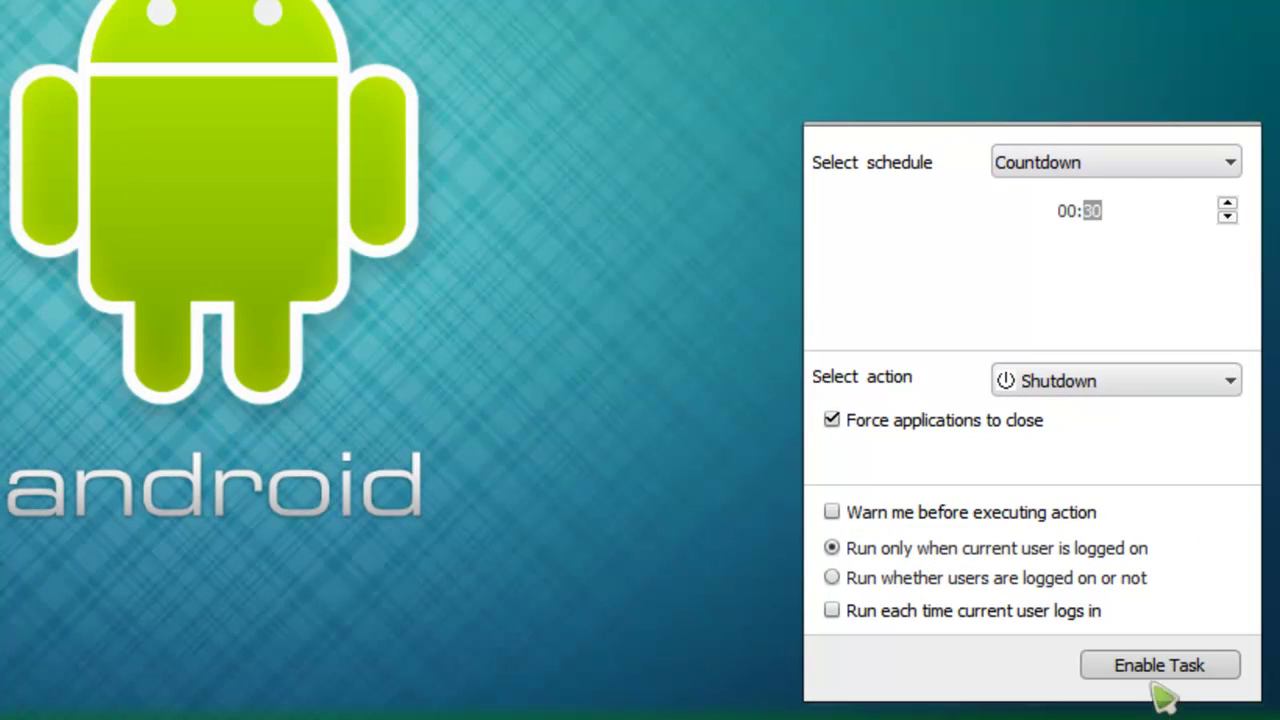
Review the available actions, keep Shutdown selected, and enable the countdown task
left_click(1230, 384)
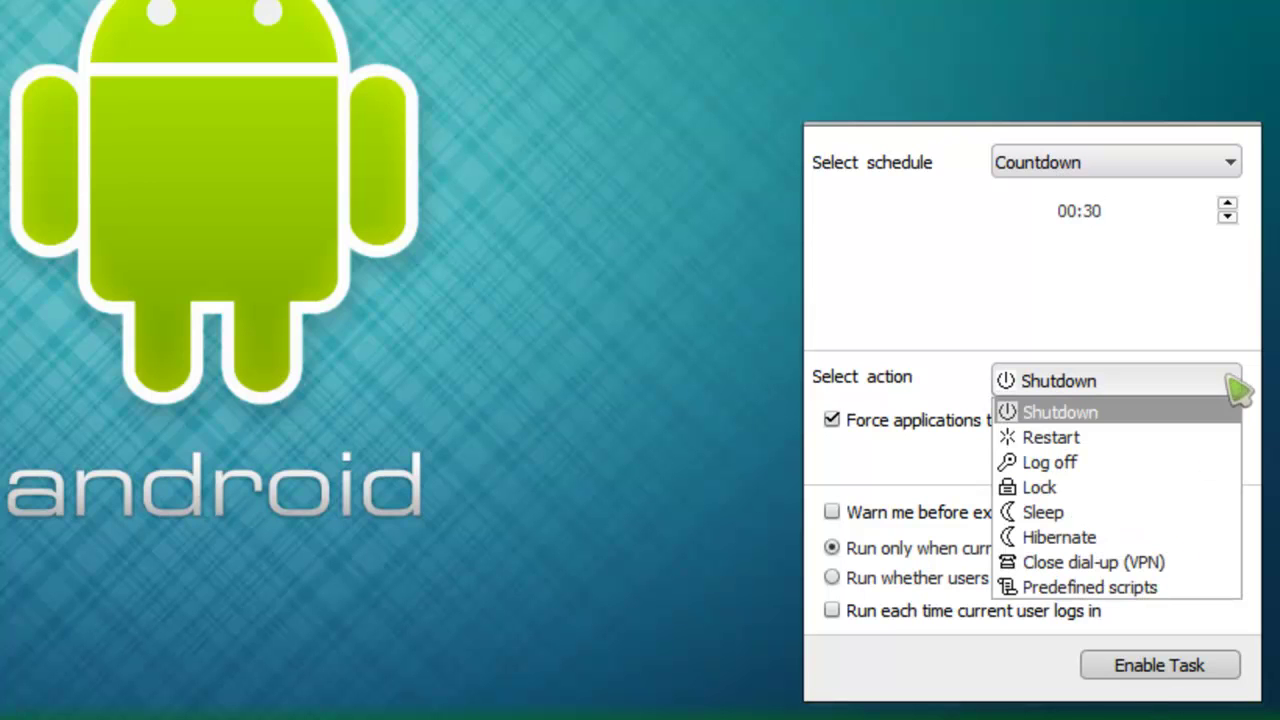
left_click(1080, 425)
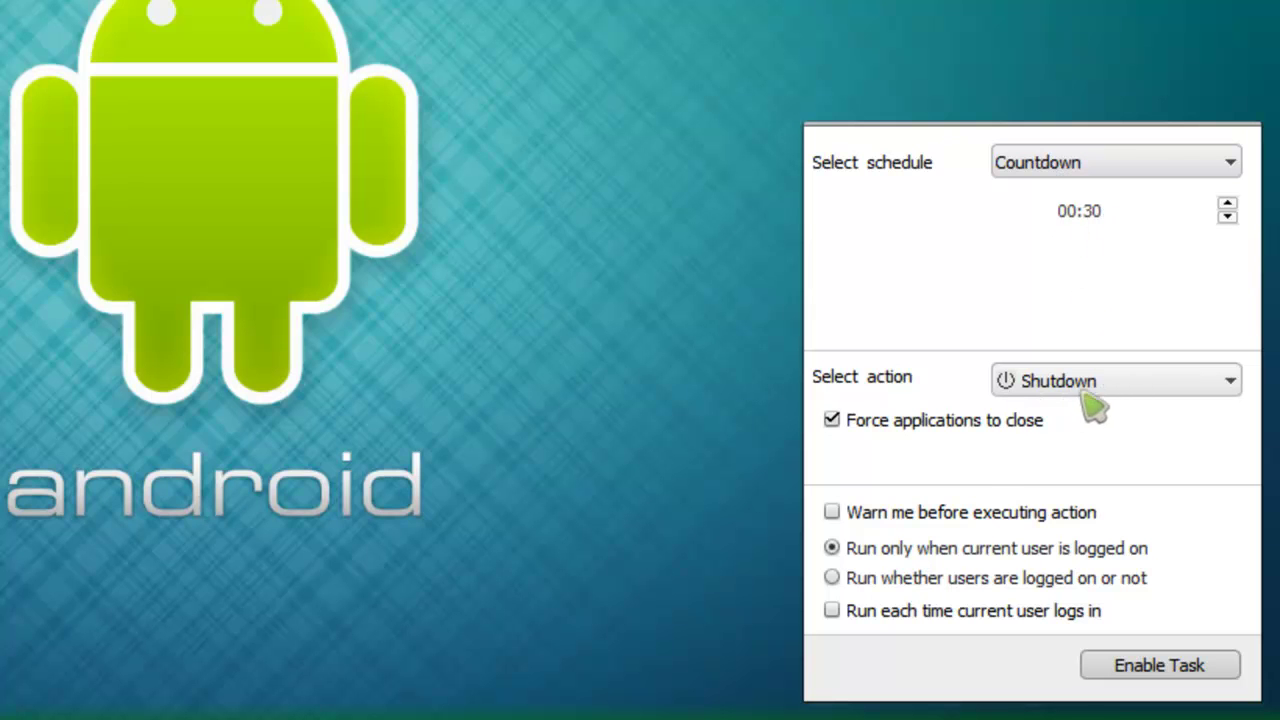
left_click(1215, 383)
left_click(1214, 383)
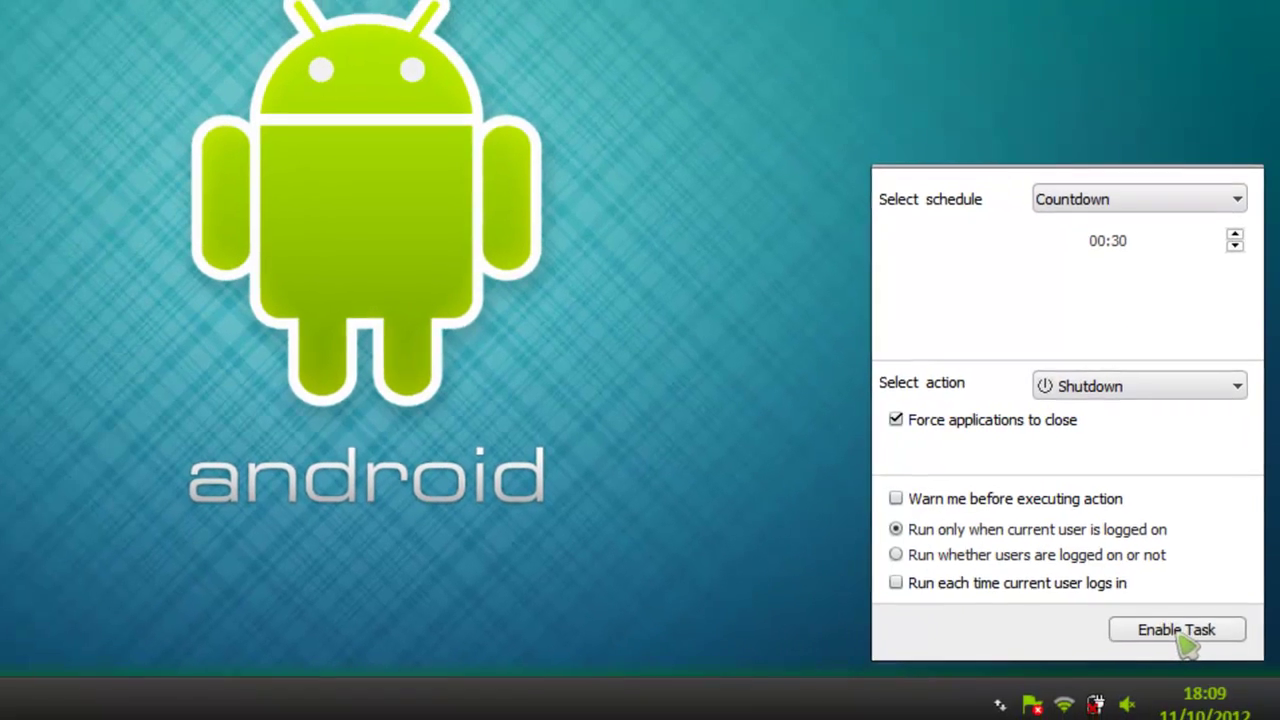
left_click(1168, 667)
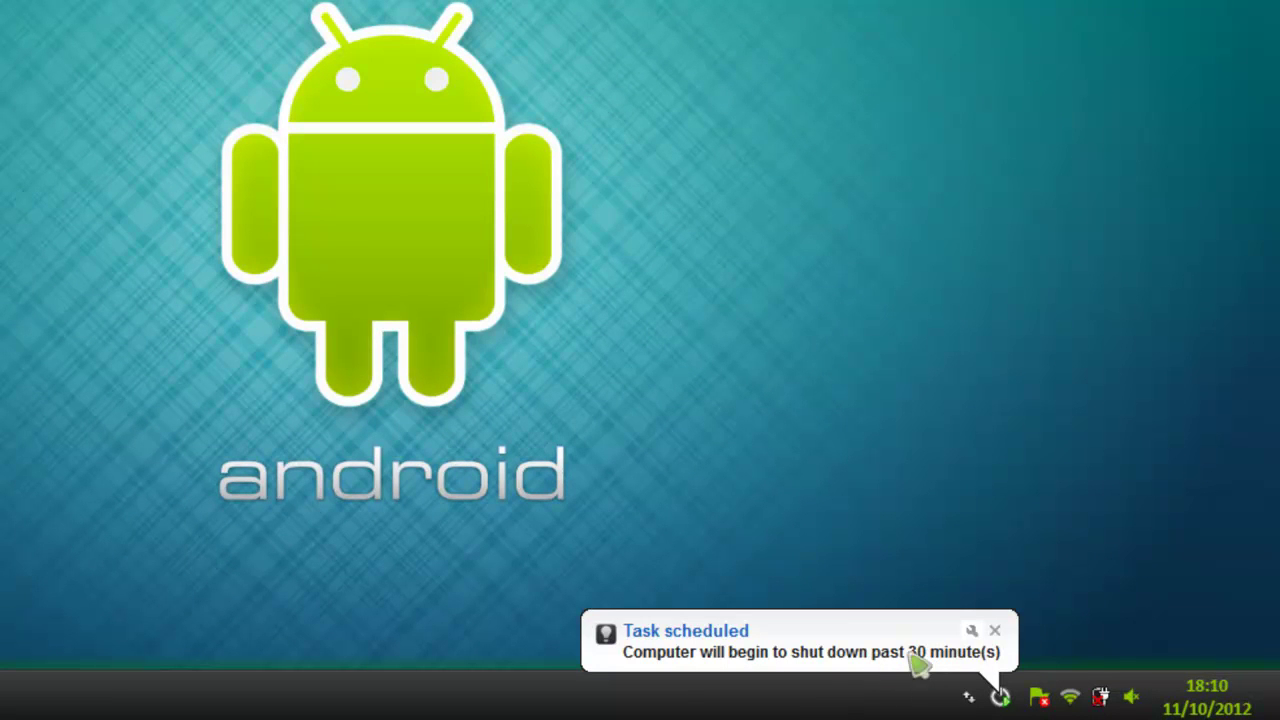
Dismiss the task notification, reopen the Switch Off settings, and disable the scheduled countdown shutdown
left_click(996, 632)
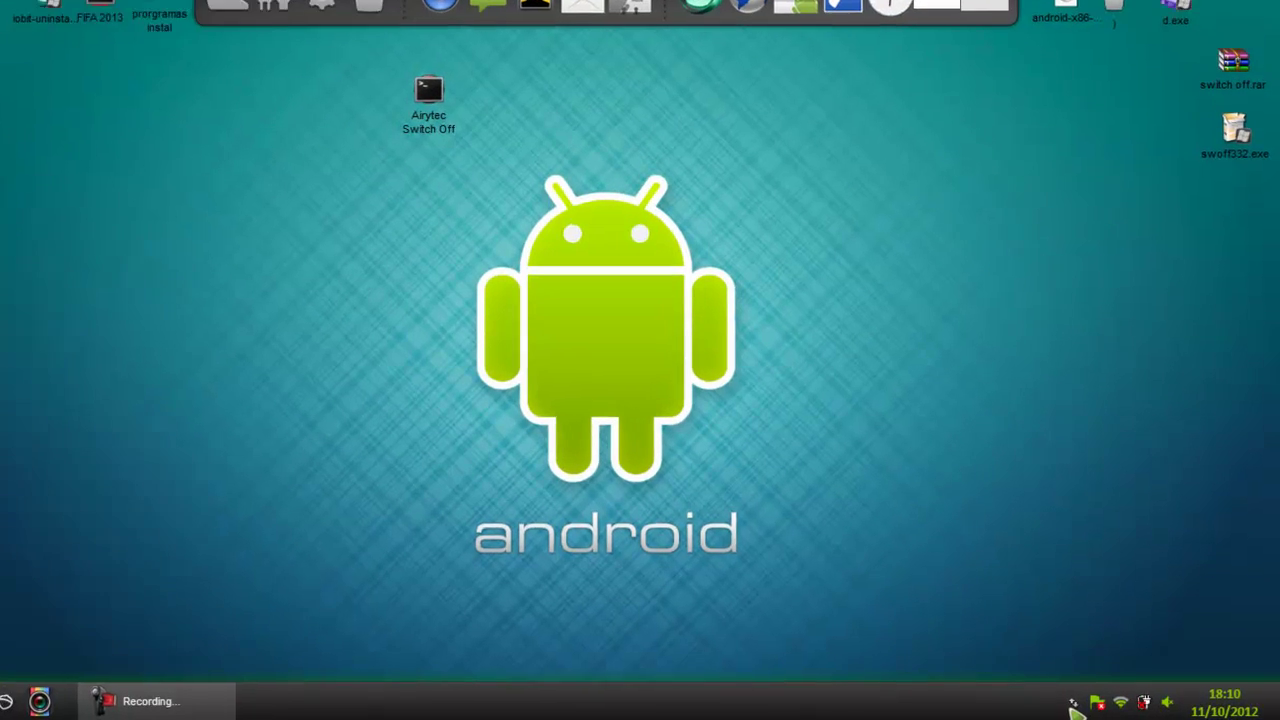
left_click(1084, 703)
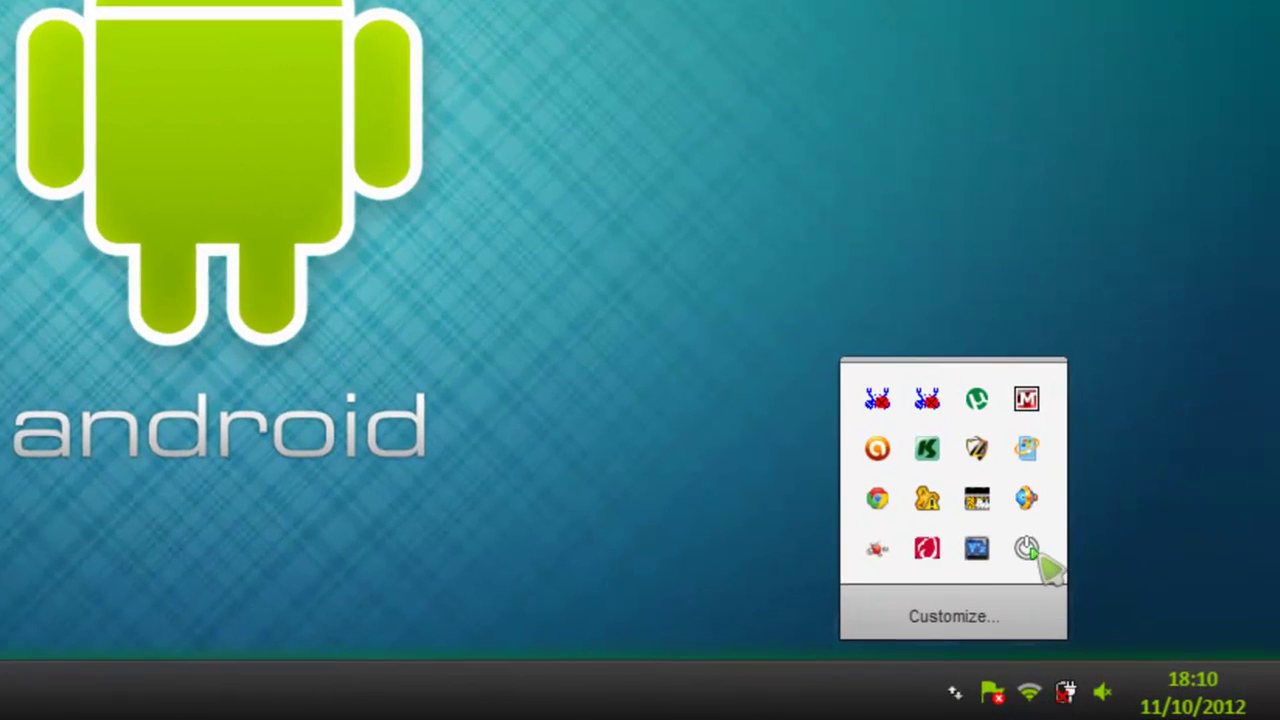
left_click(1032, 552)
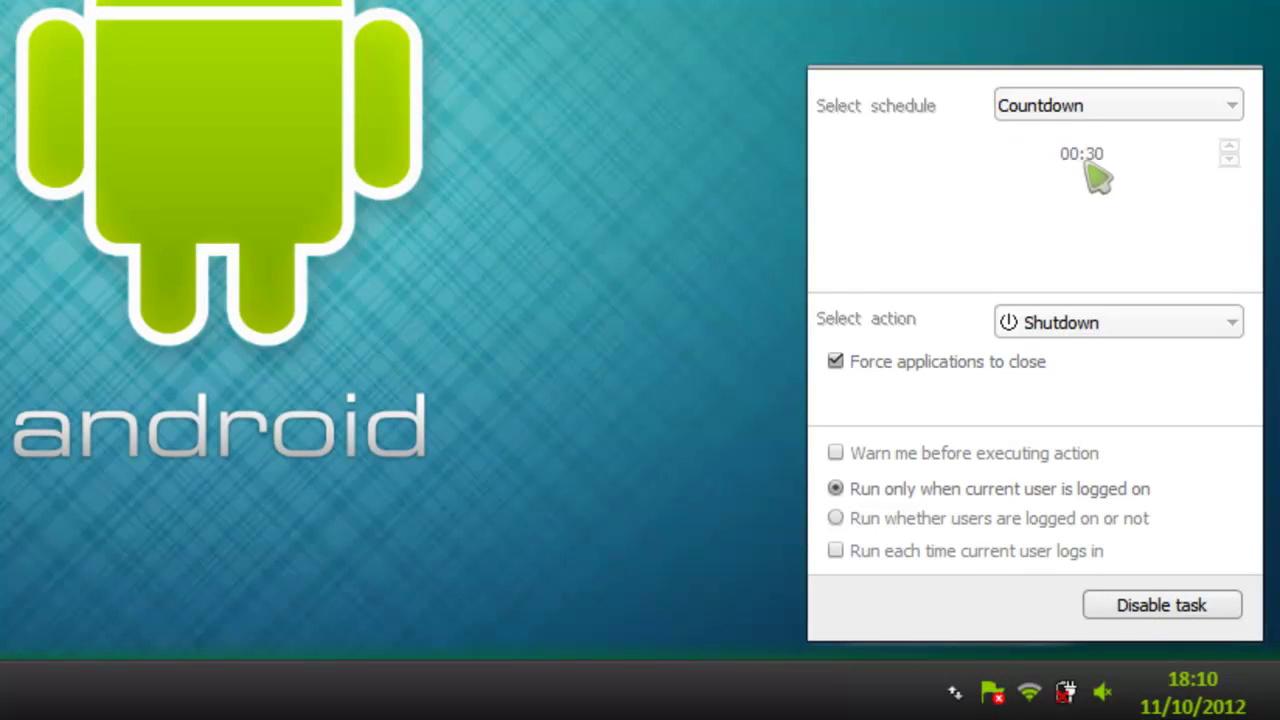
left_click(1165, 610)
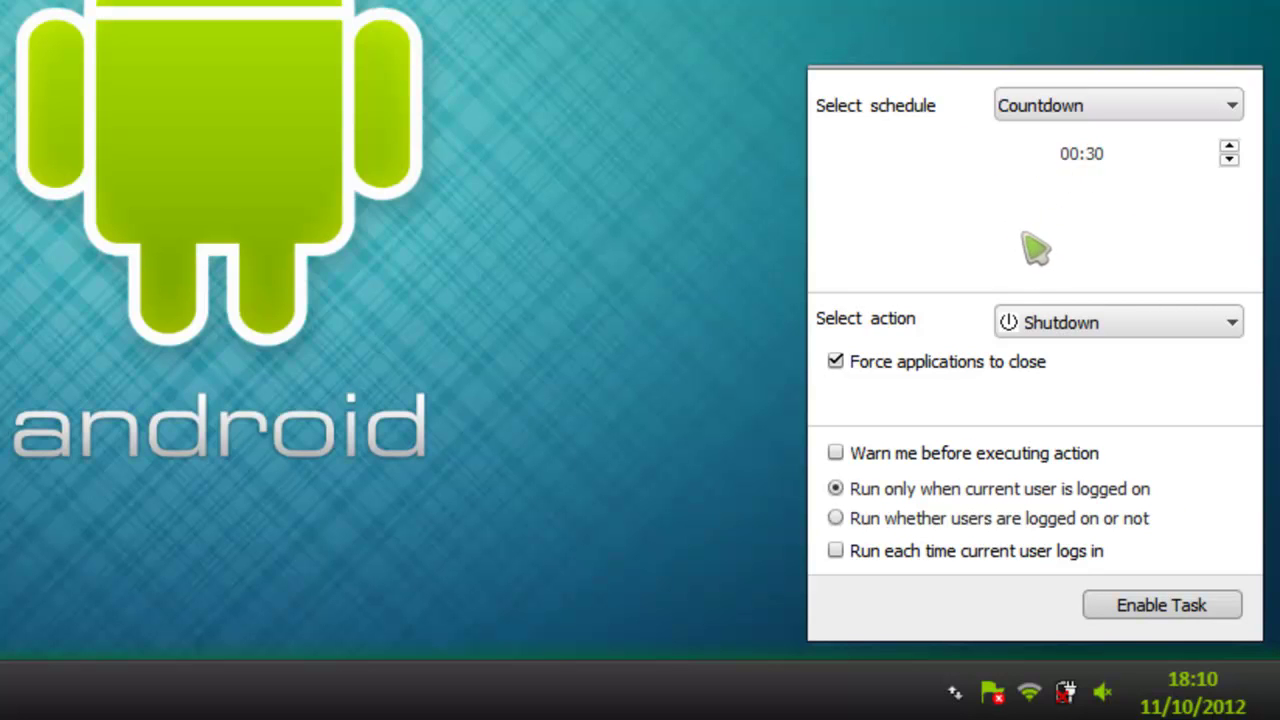
Set the countdown time to 02:00
left_click(1067, 154)
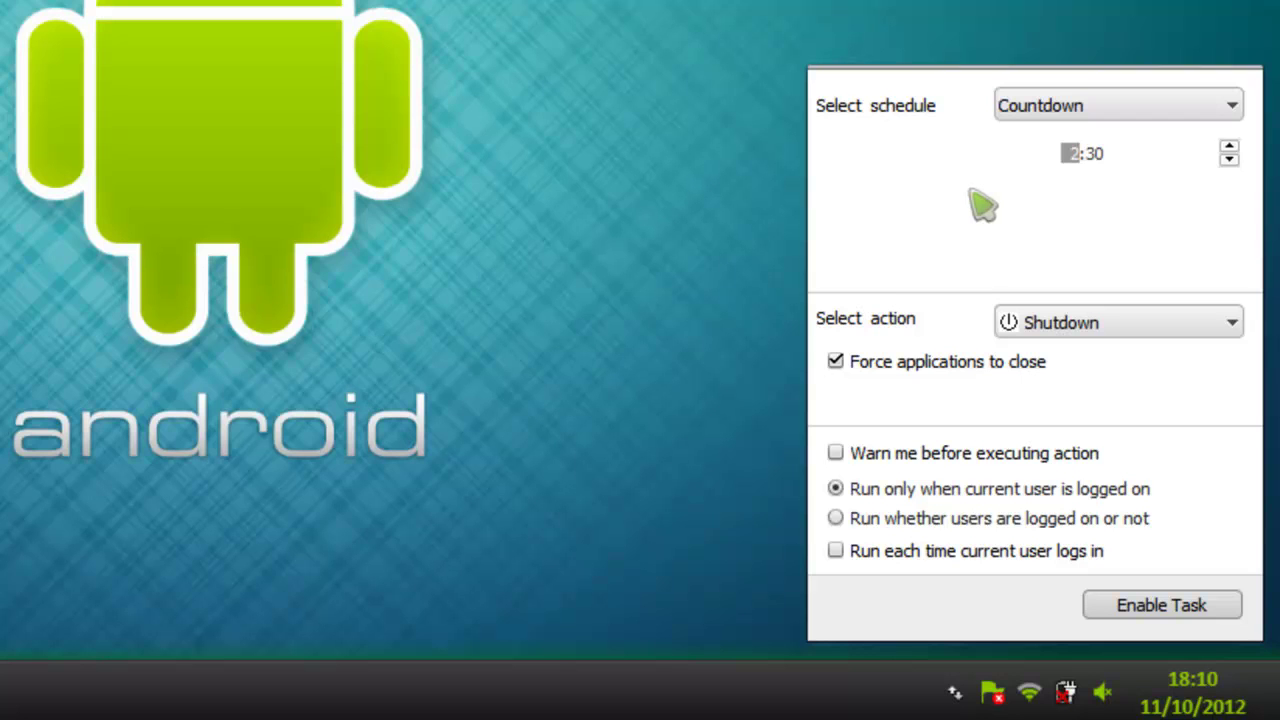
left_click(1066, 156)
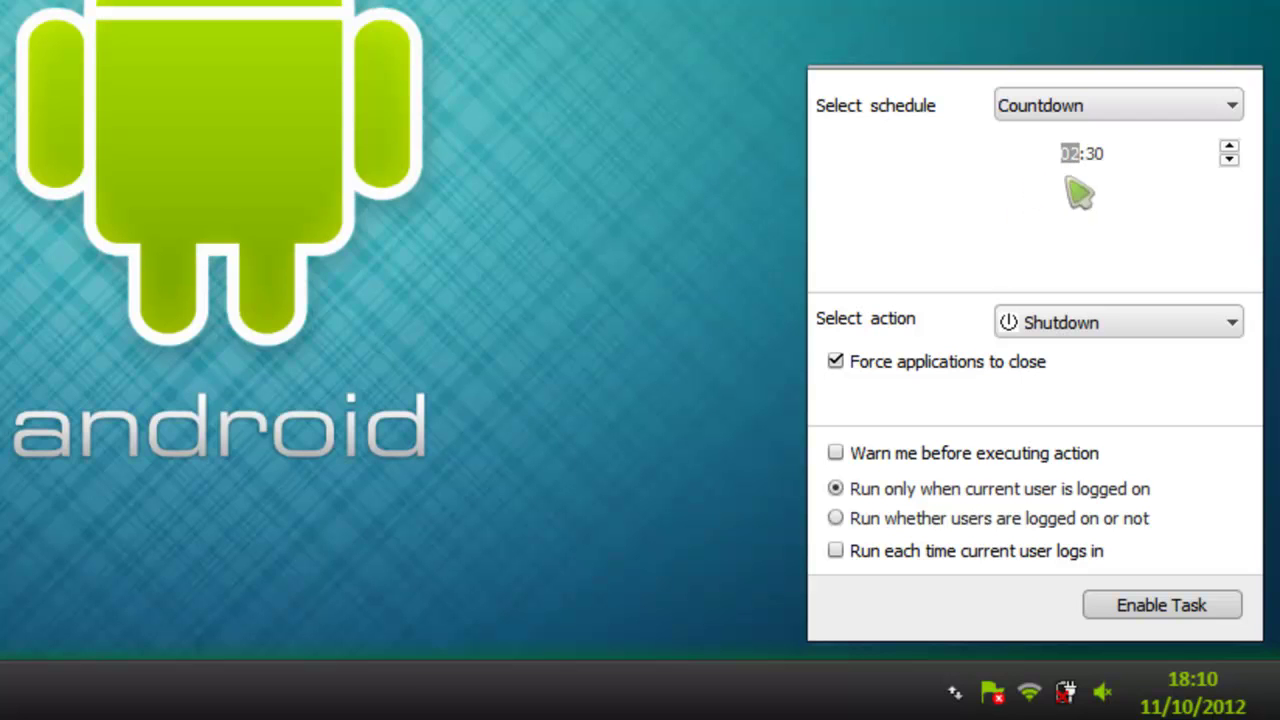
left_click(1102, 160)
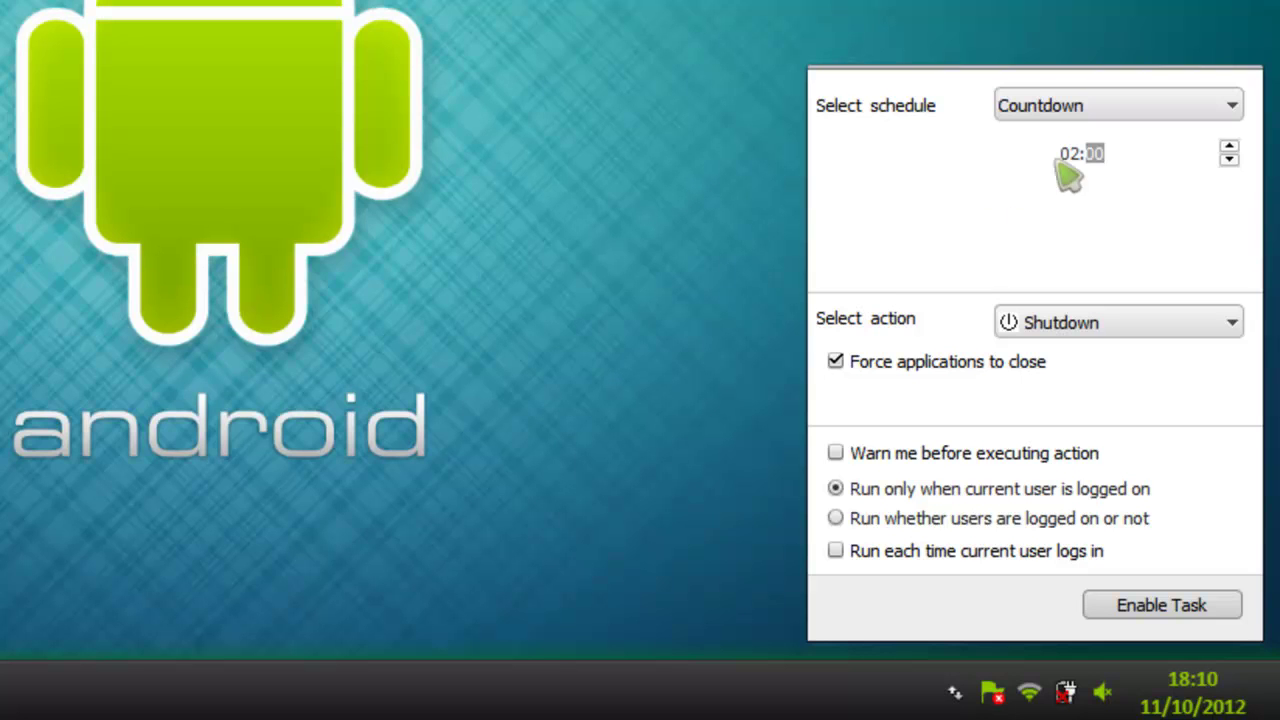
Change the schedule to Daily and set the shutdown time to 22:30:00
left_click(1228, 104)
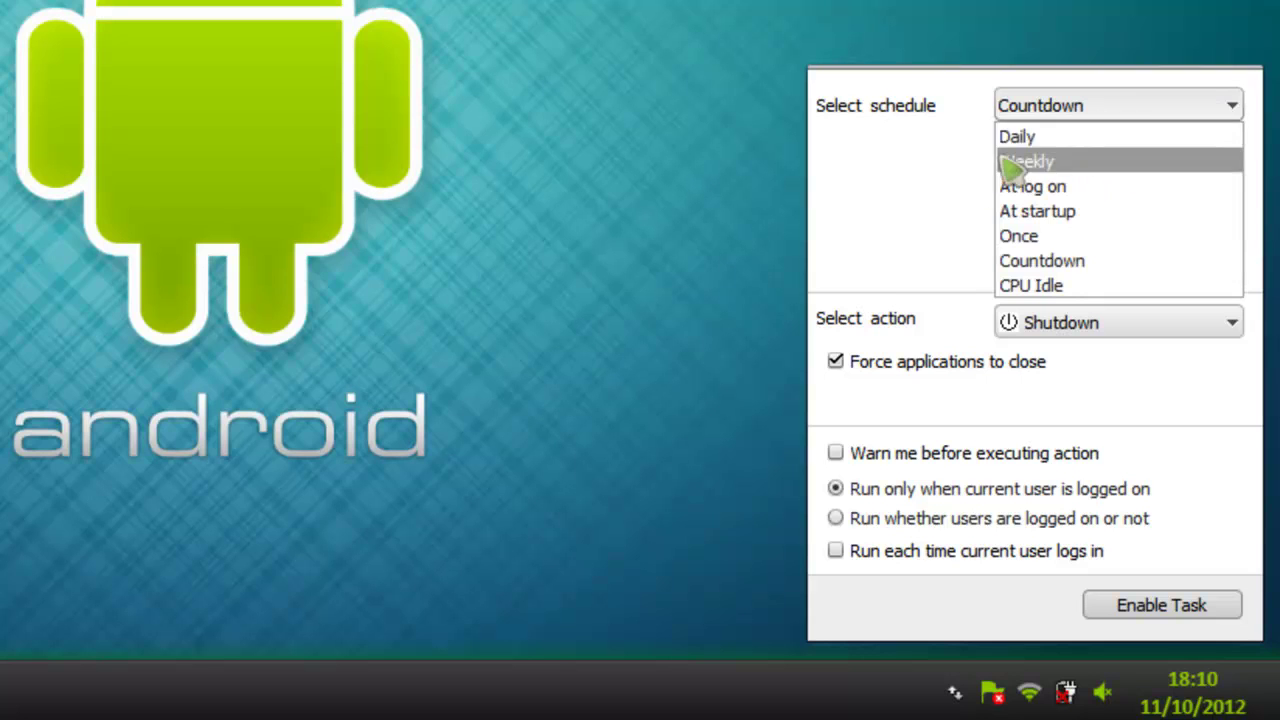
left_click(1025, 138)
left_click(1088, 160)
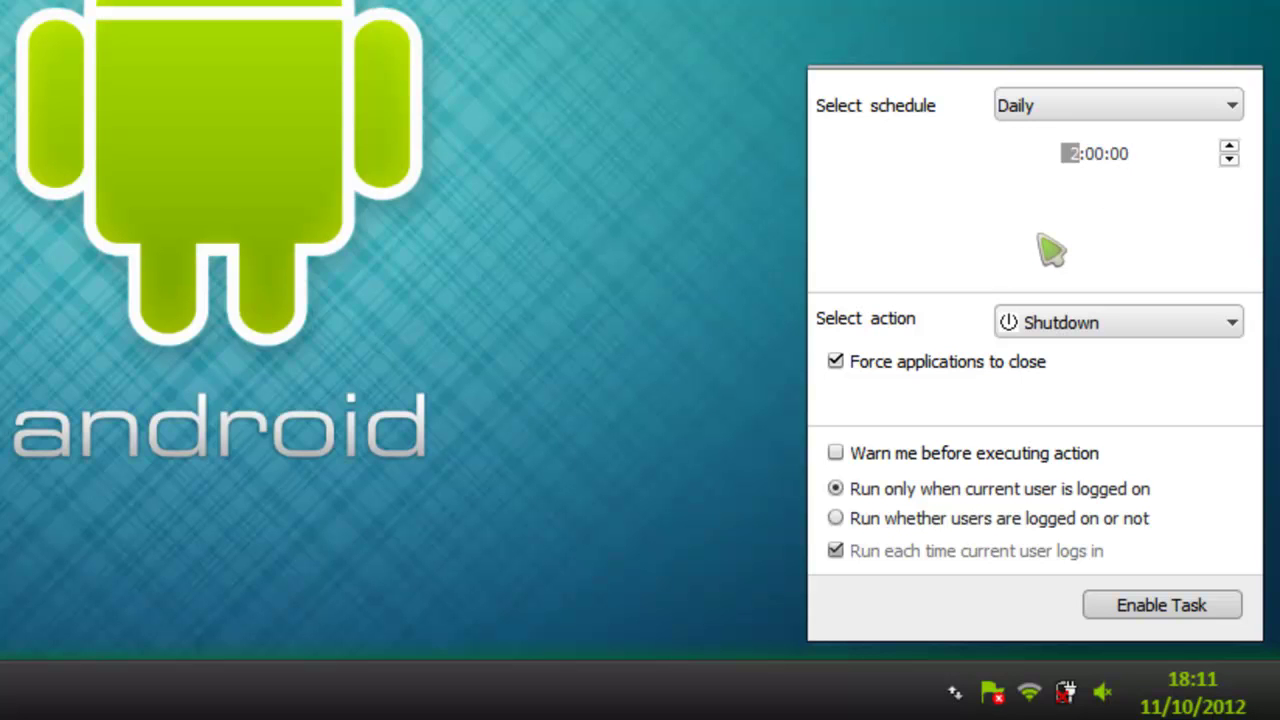
type("22")
left_click(1100, 157)
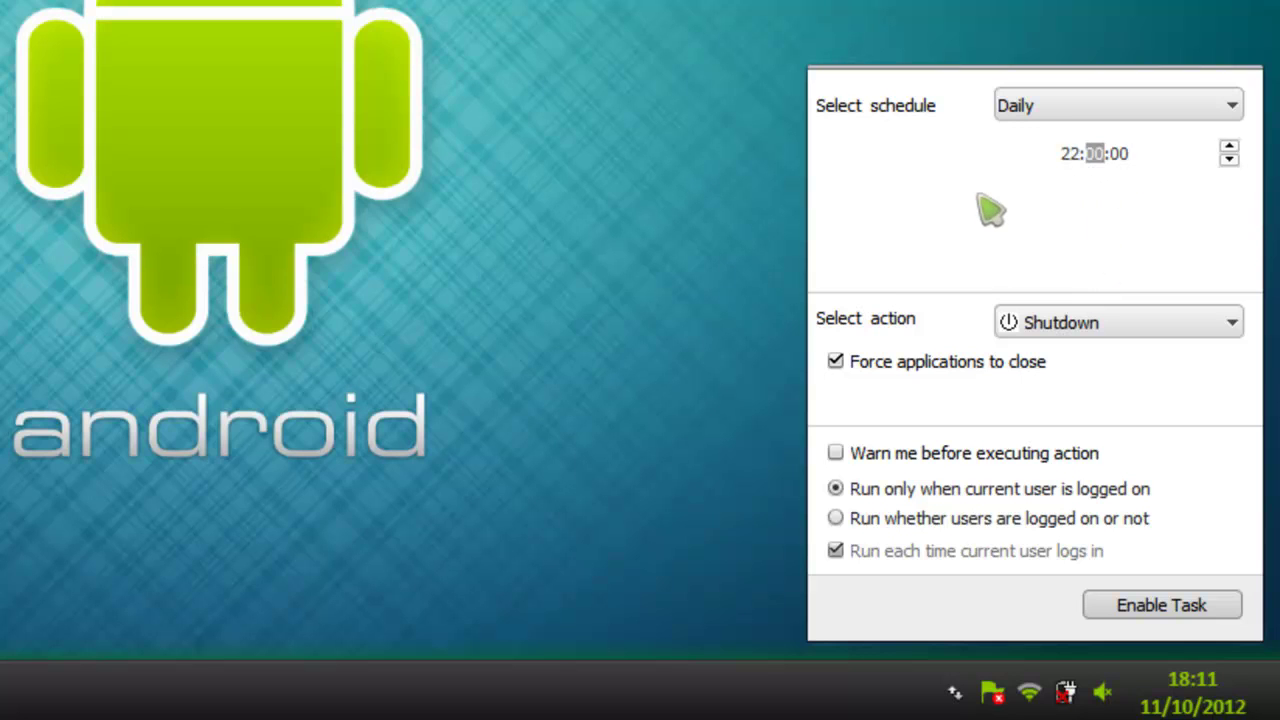
type("30")
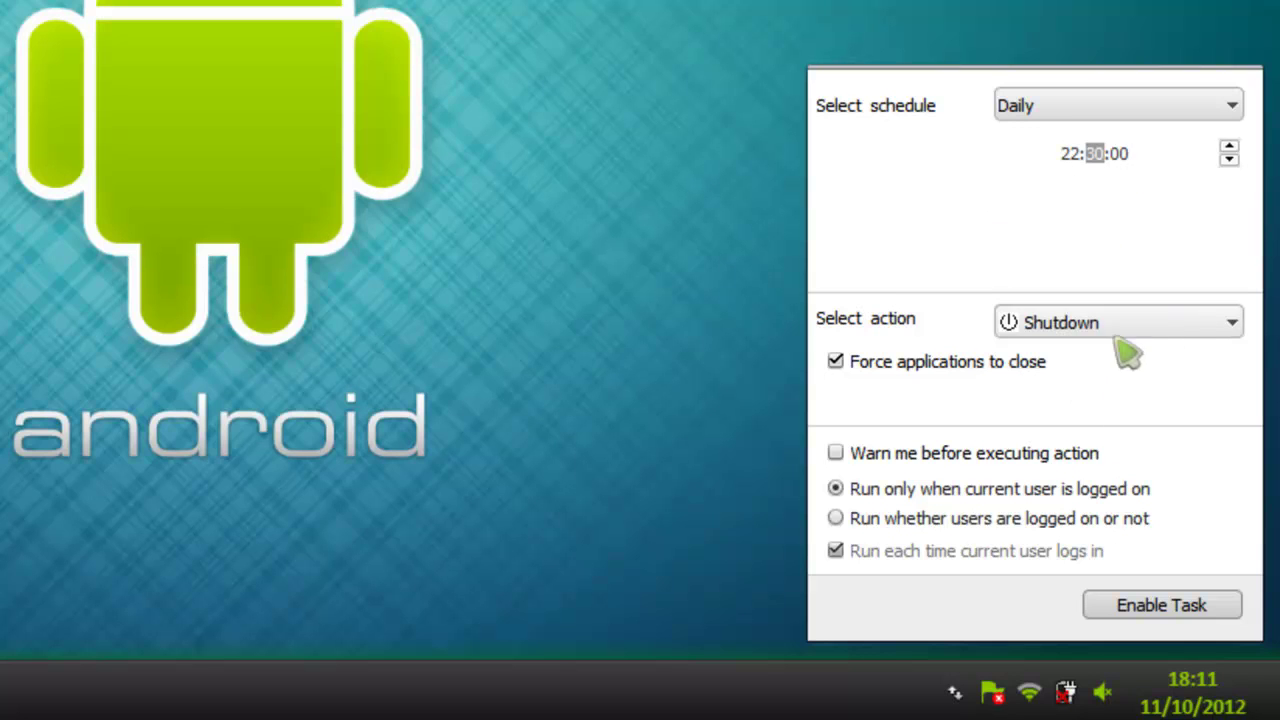
Turn on the warning before executing the action, enable the daily shutdown task, and dismiss its notification
left_click(840, 453)
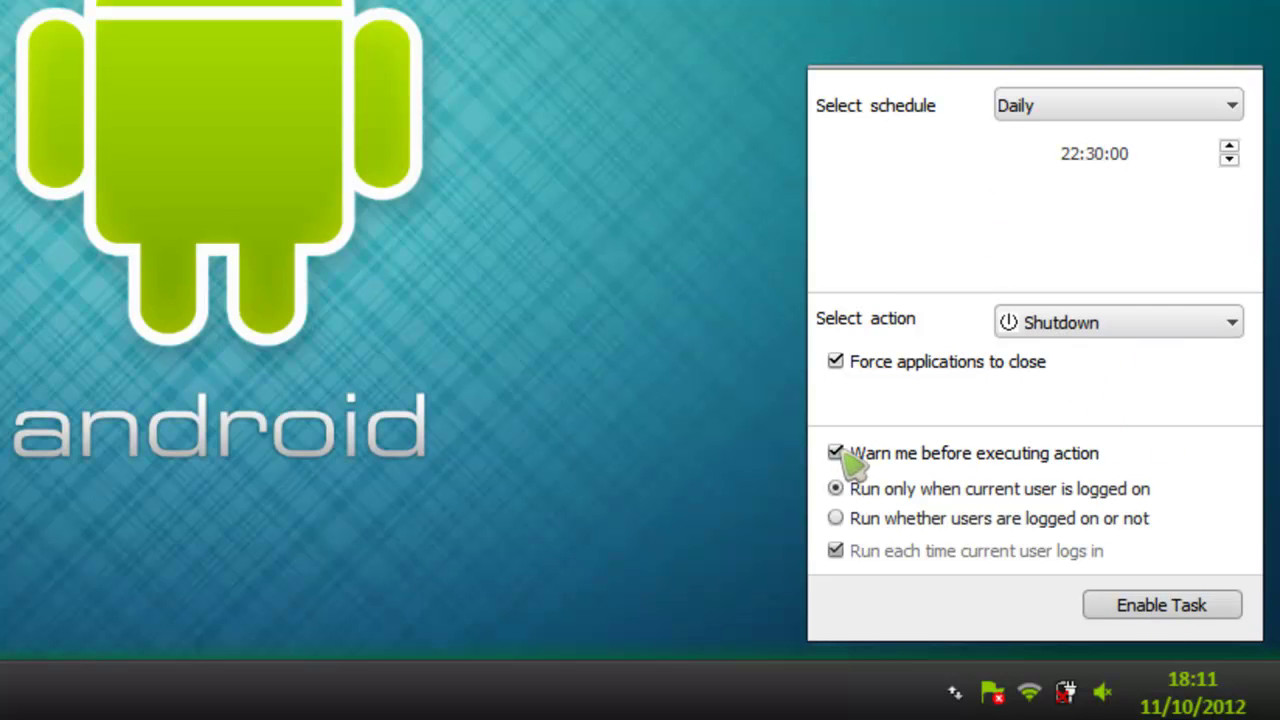
left_click(1160, 607)
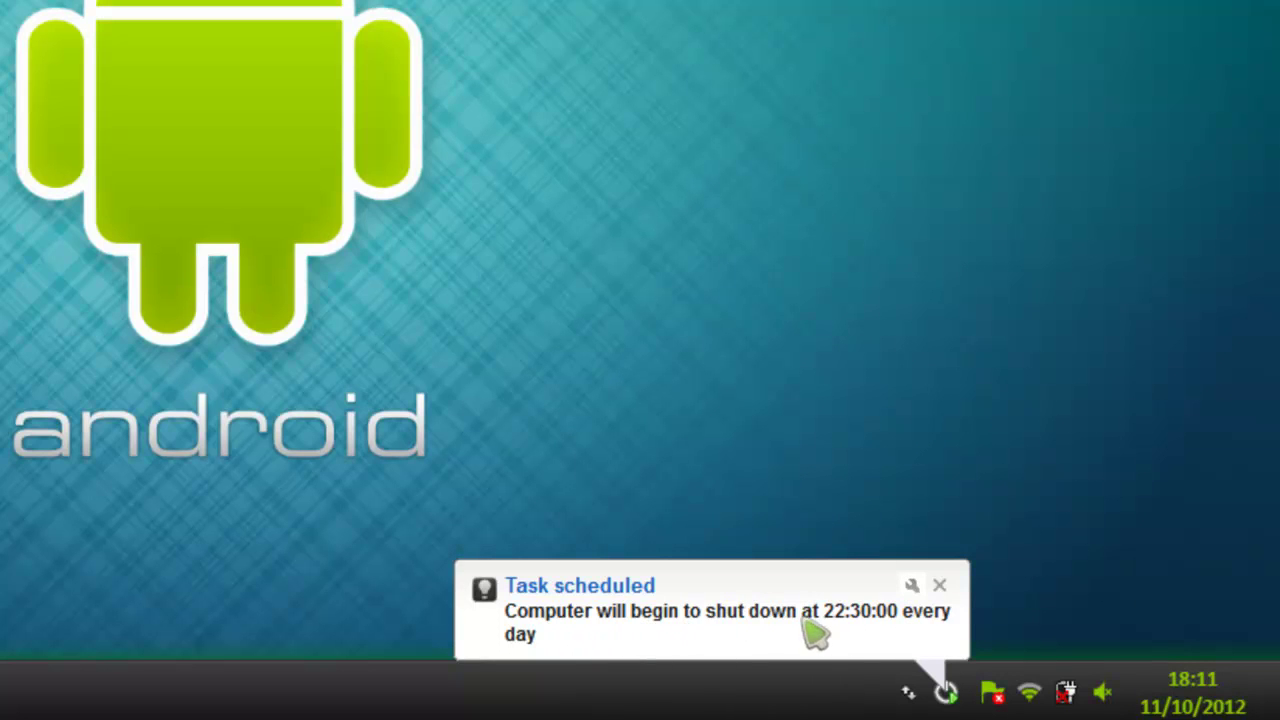
left_click(936, 586)
left_click(954, 692)
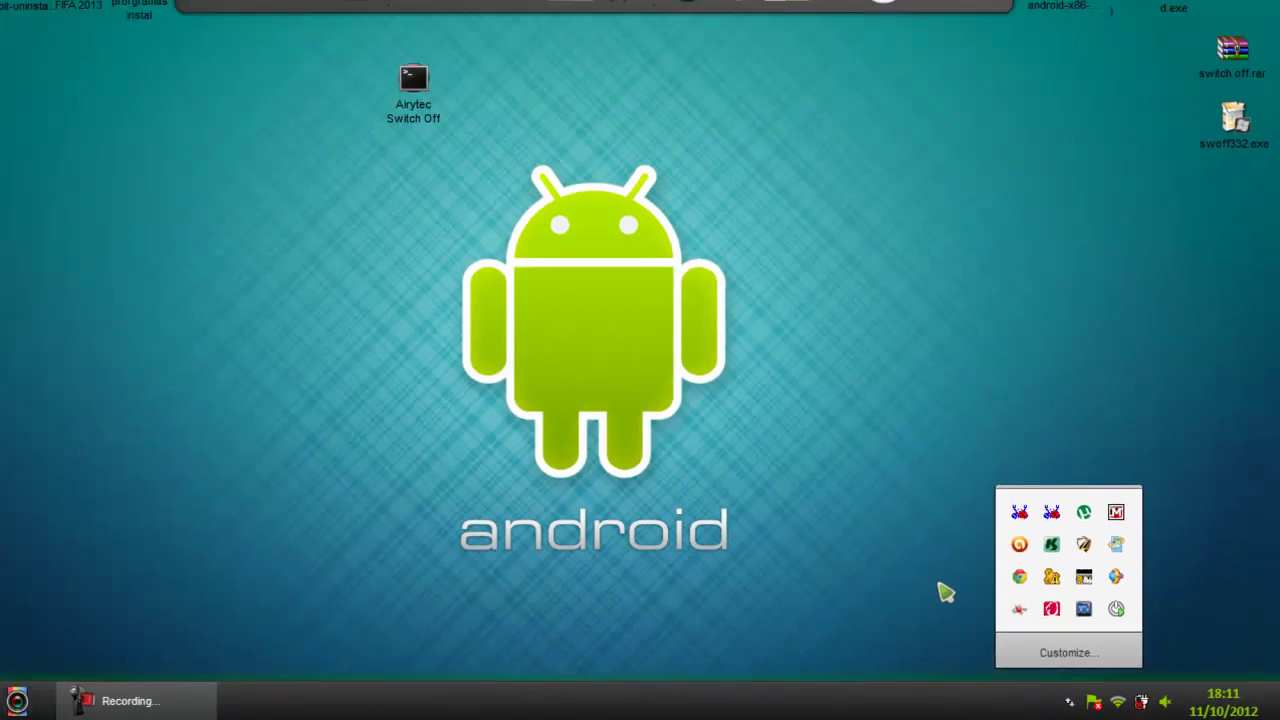
left_click(760, 520)
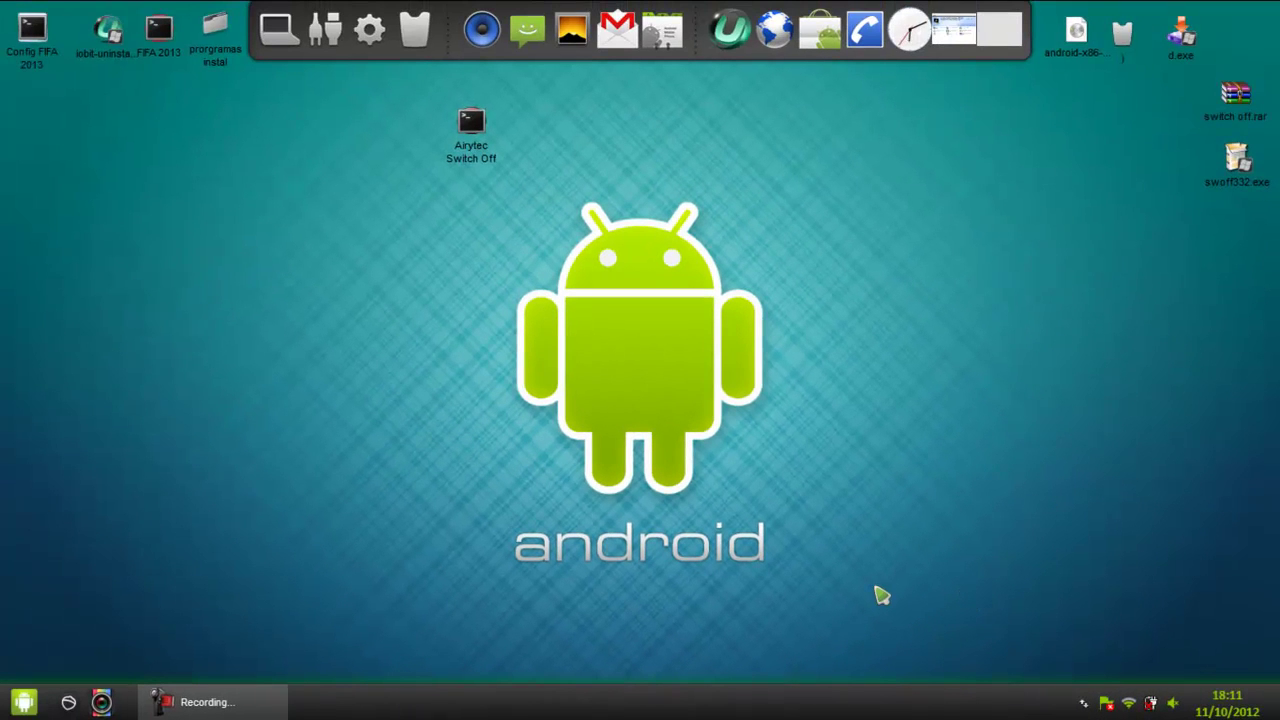